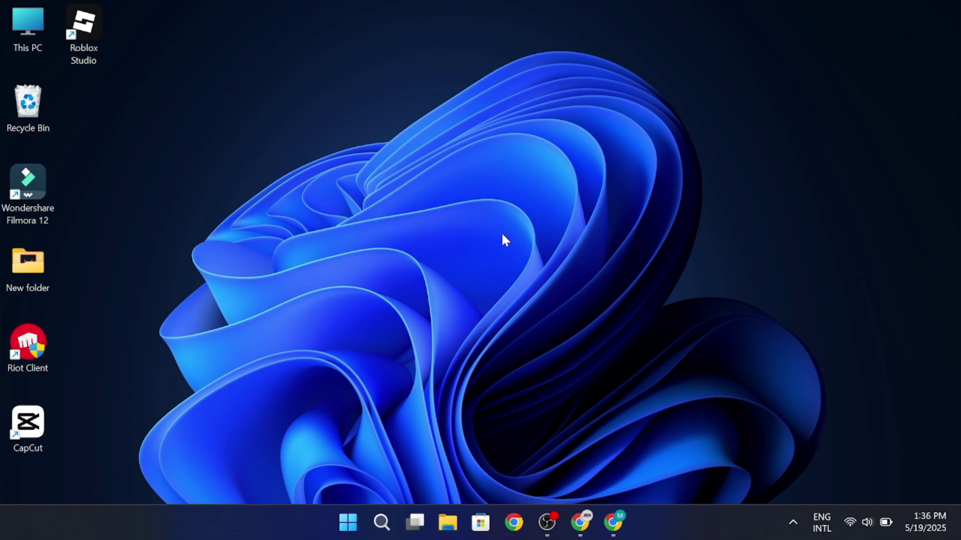
# On the SHEIN page, open a recommended ROMWE product in a background tab.
pyautogui.moveTo(579, 521)
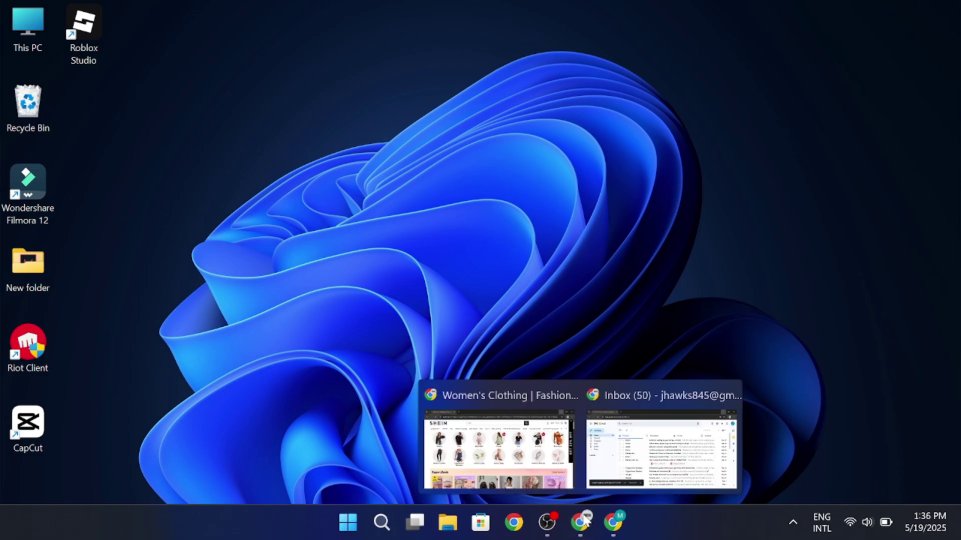
pyautogui.click(542, 470)
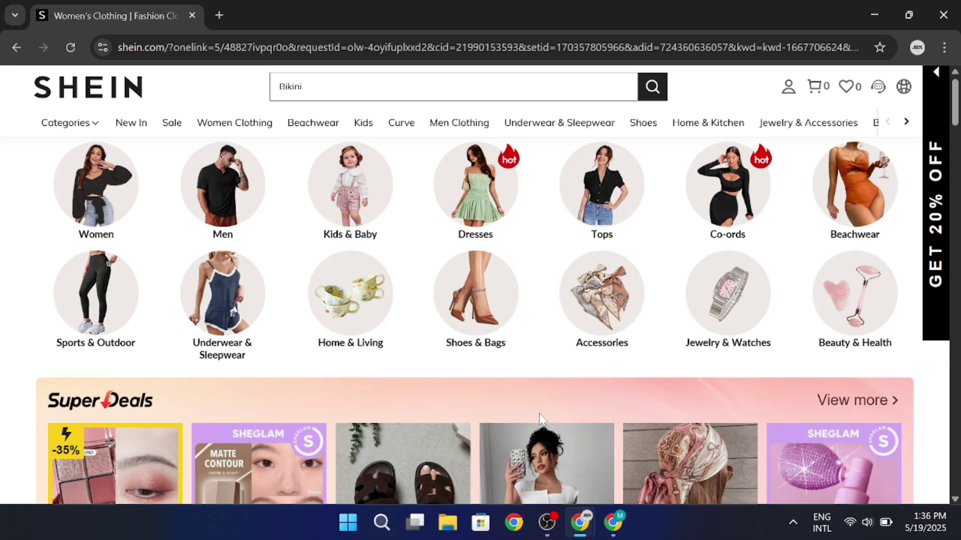
pyautogui.scroll(-10, 541, 419)
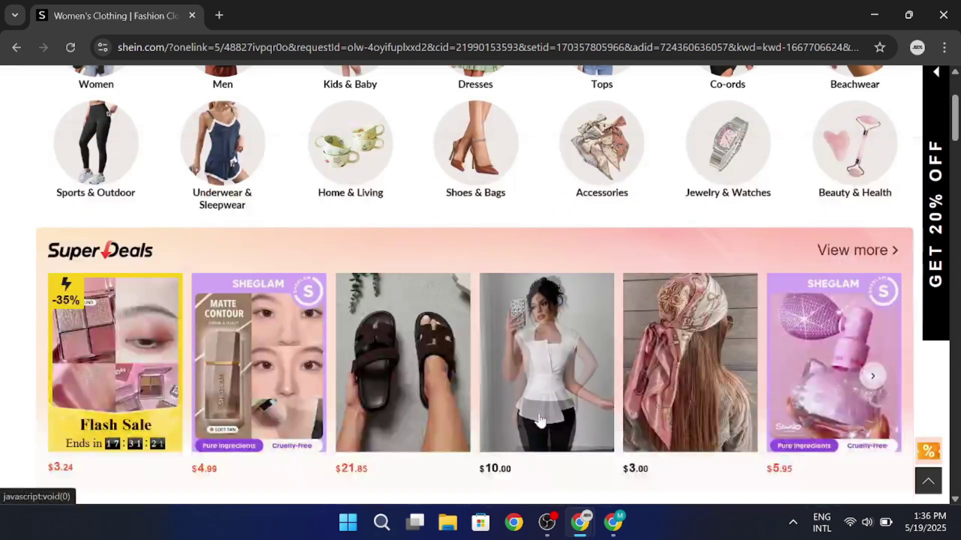
pyautogui.scroll(-20, 539, 420)
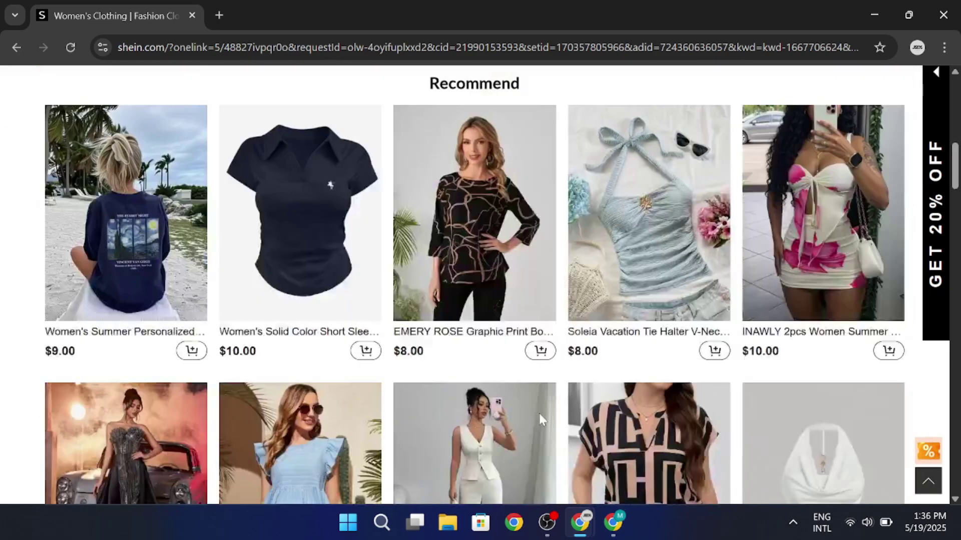
pyautogui.middleClick(538, 421)
pyautogui.scroll(-20, 99, 365)
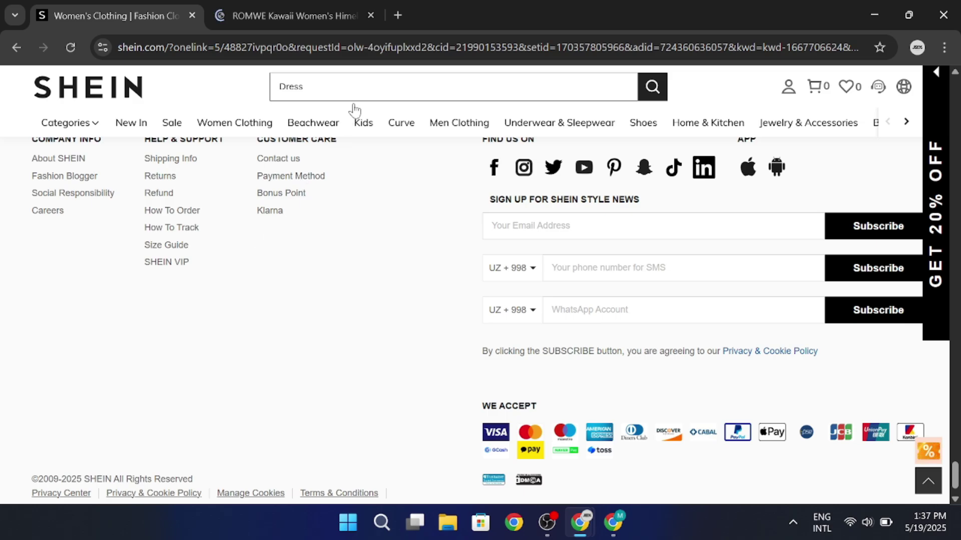
# Close the ROMWE tab, search Google for 'CJ affilate' and open the CJ Affiliate website.
pyautogui.click(398, 15)
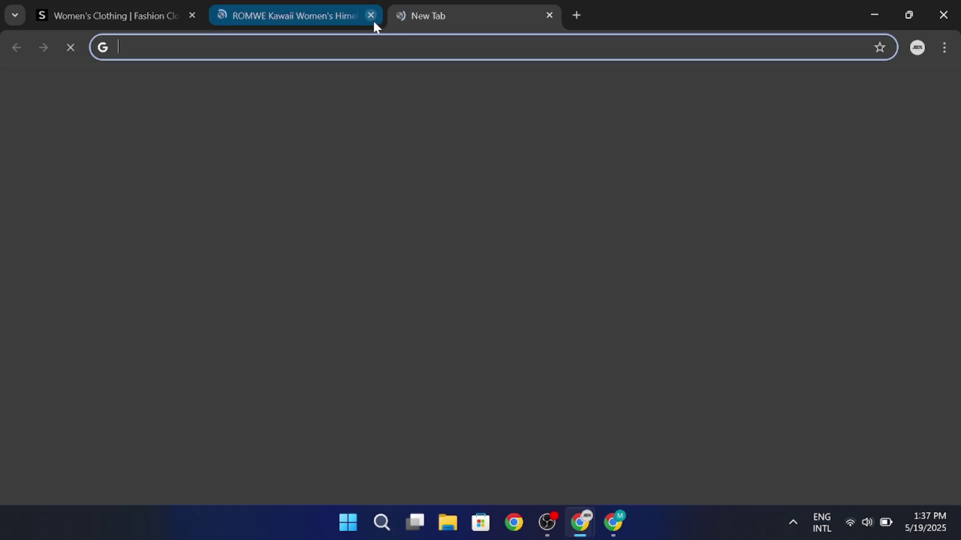
pyautogui.middleClick(380, 23)
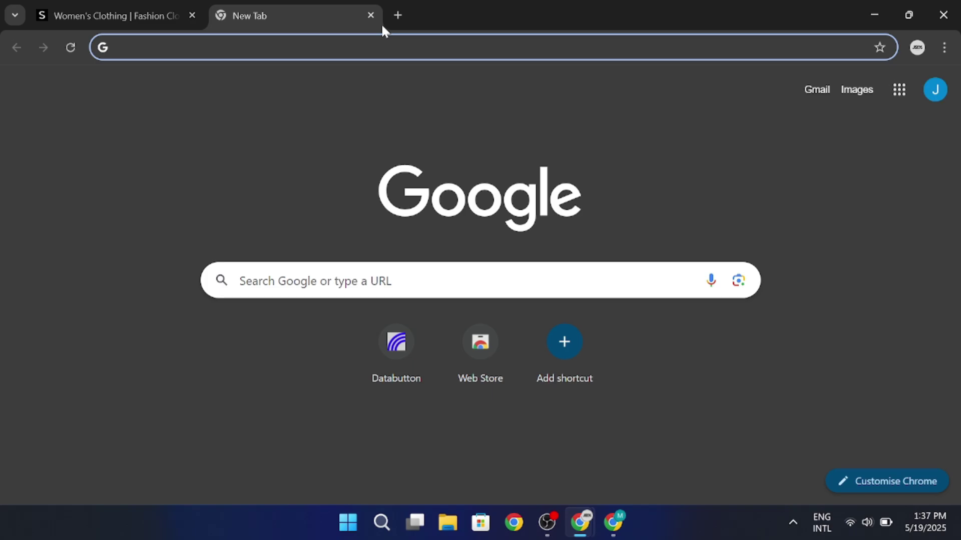
pyautogui.write('CJ a')
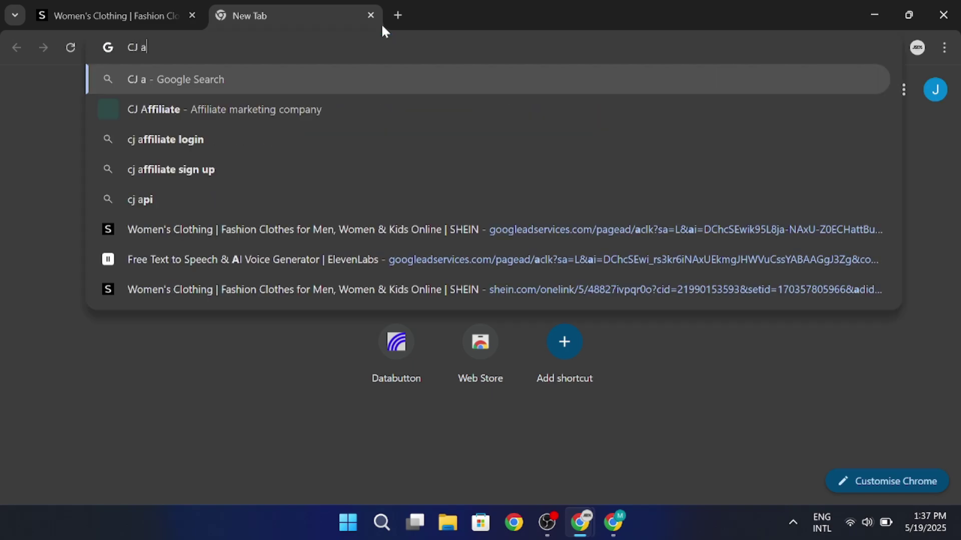
pyautogui.write('ffilate')
pyautogui.press('Return')
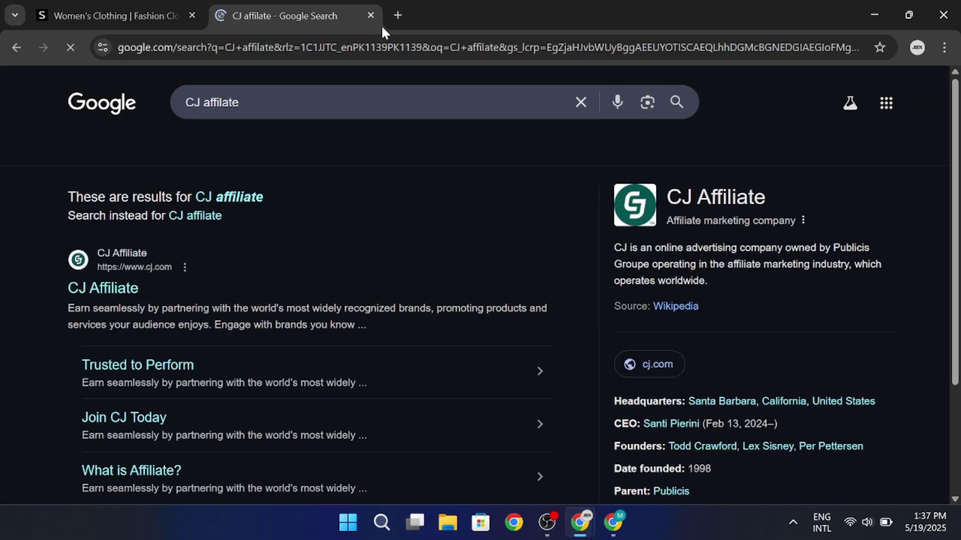
pyautogui.click(134, 287)
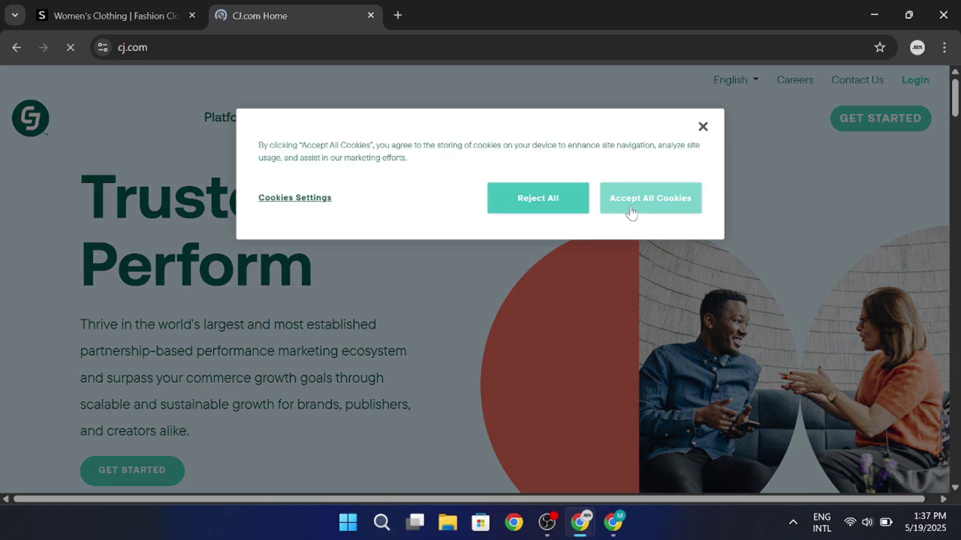
# Accept all cookies and choose Sign Up under Publishers & Influencers.
pyautogui.click(621, 210)
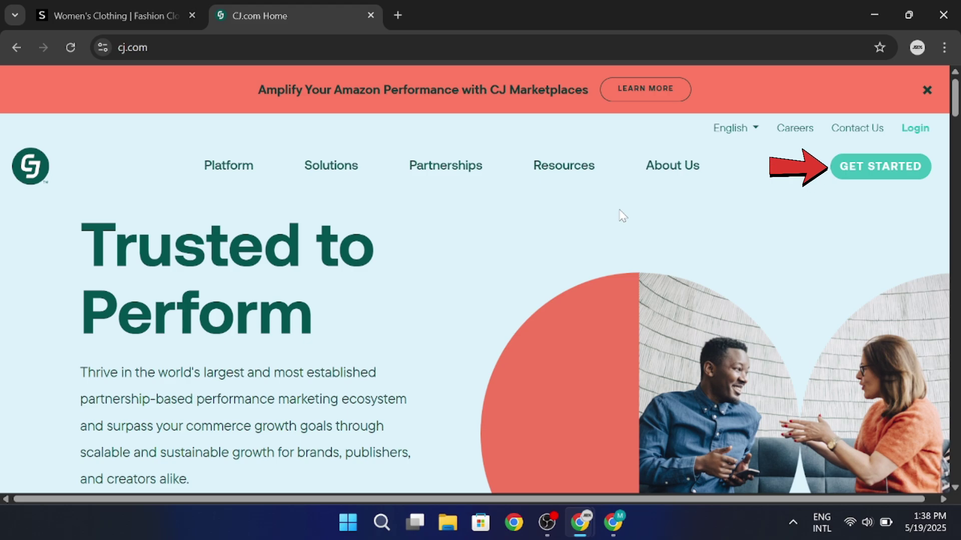
pyautogui.click(886, 167)
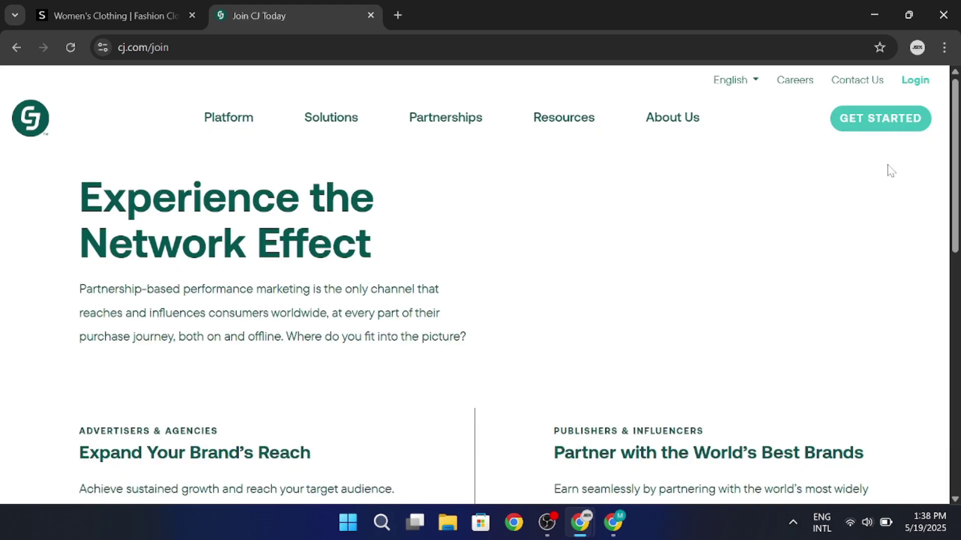
pyautogui.scroll(-5, 890, 171)
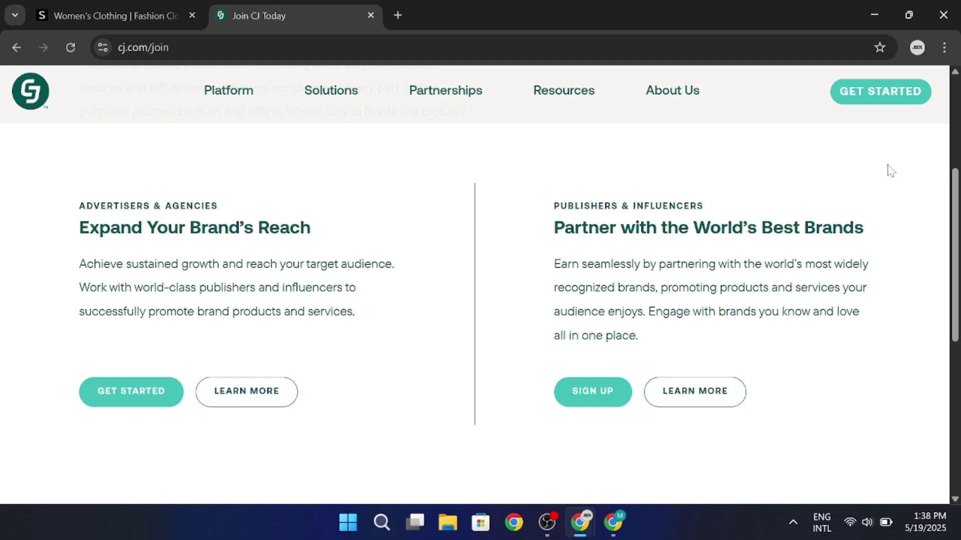
pyautogui.click(616, 403)
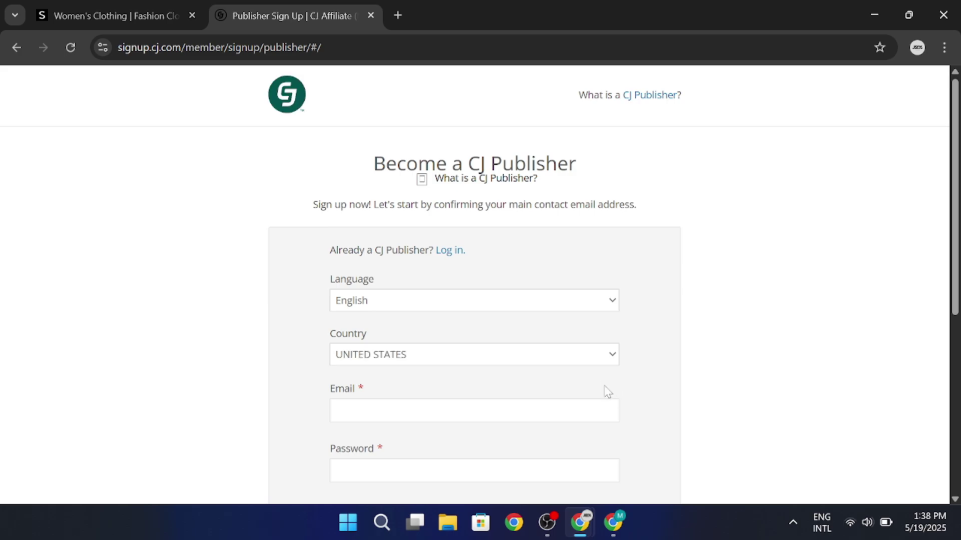
# Fill in the saved email address, then set and confirm your own password.
pyautogui.click(550, 411)
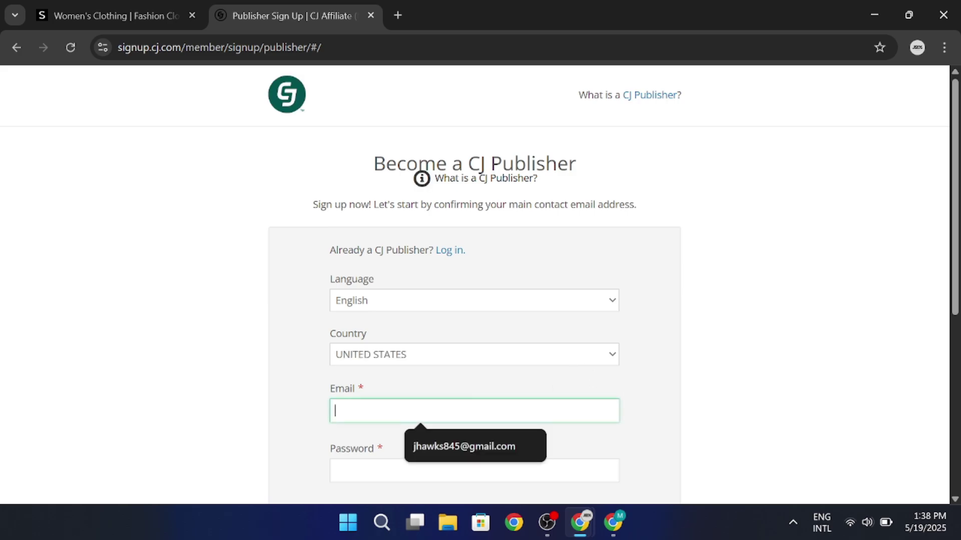
pyautogui.scroll(-1, 550, 411)
pyautogui.click(496, 364)
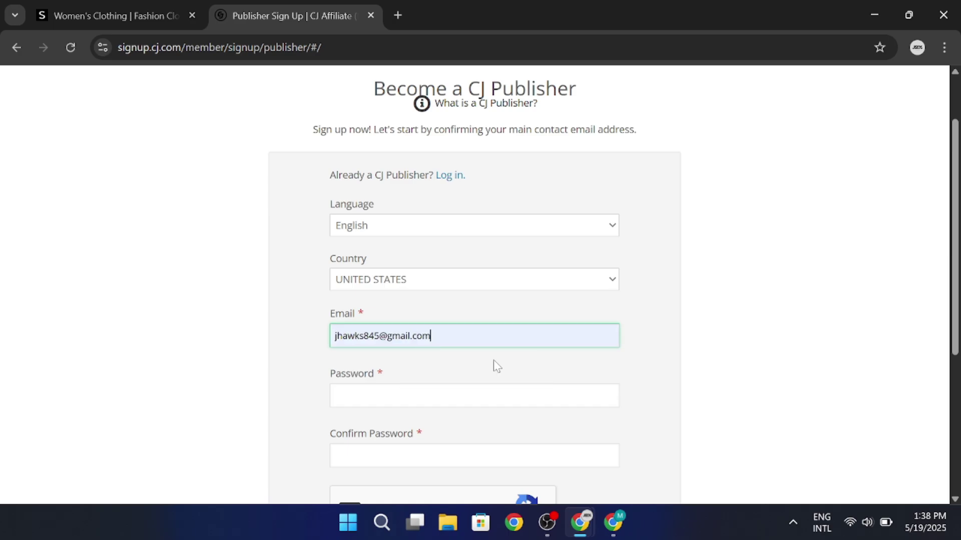
pyautogui.click(481, 396)
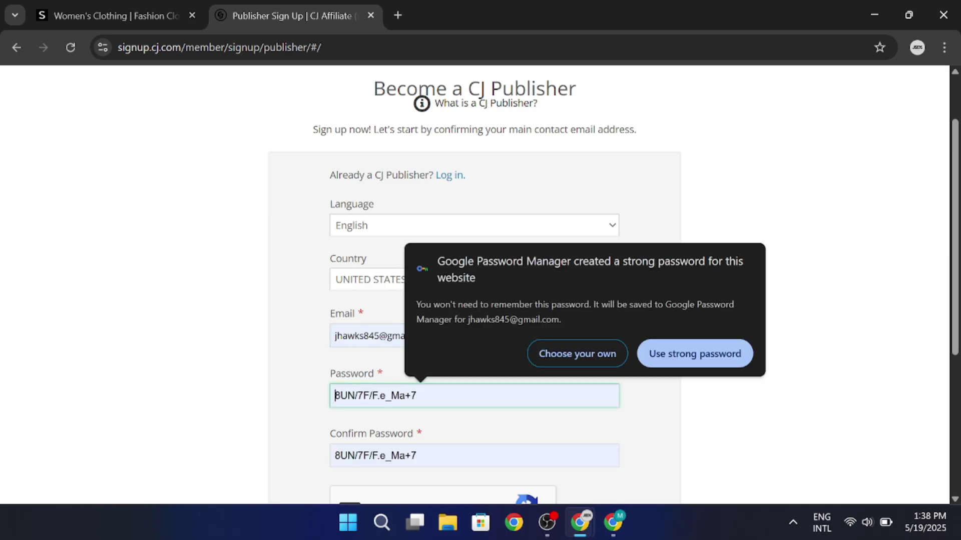
pyautogui.click(546, 356)
pyautogui.write('************')
pyautogui.scroll(-1, 474, 285)
pyautogui.press('Tab')
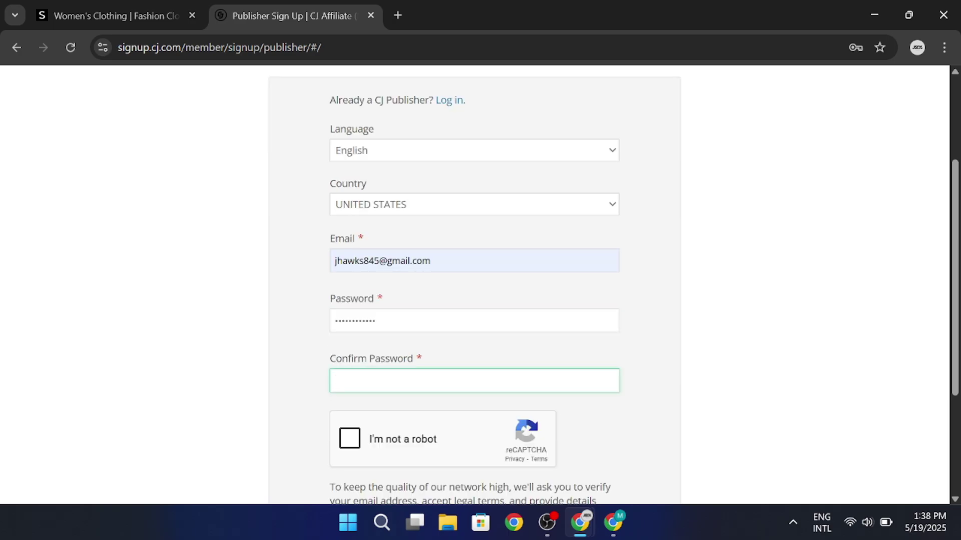
pyautogui.write('************')
# Pass the I'm not a robot check and request the verification email.
pyautogui.scroll(-1, 474, 285)
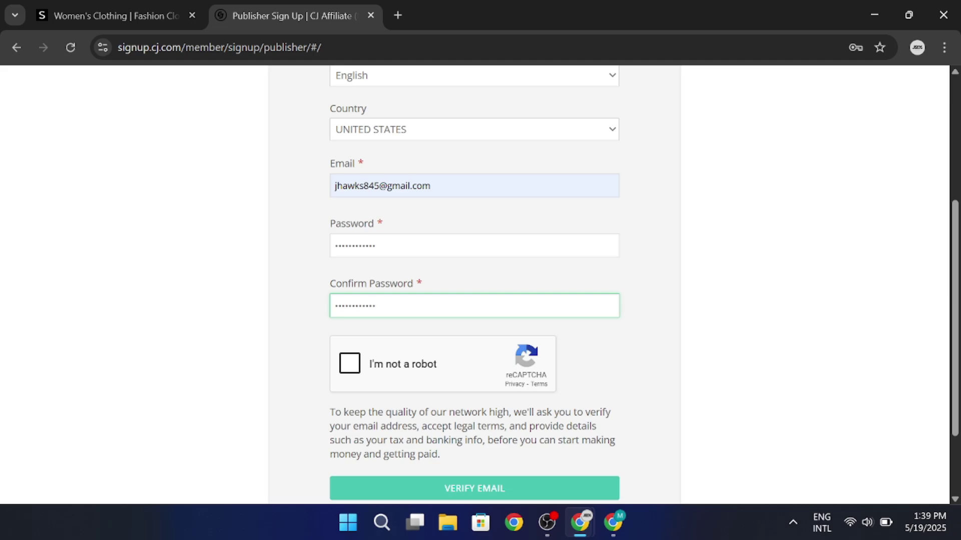
pyautogui.click(364, 367)
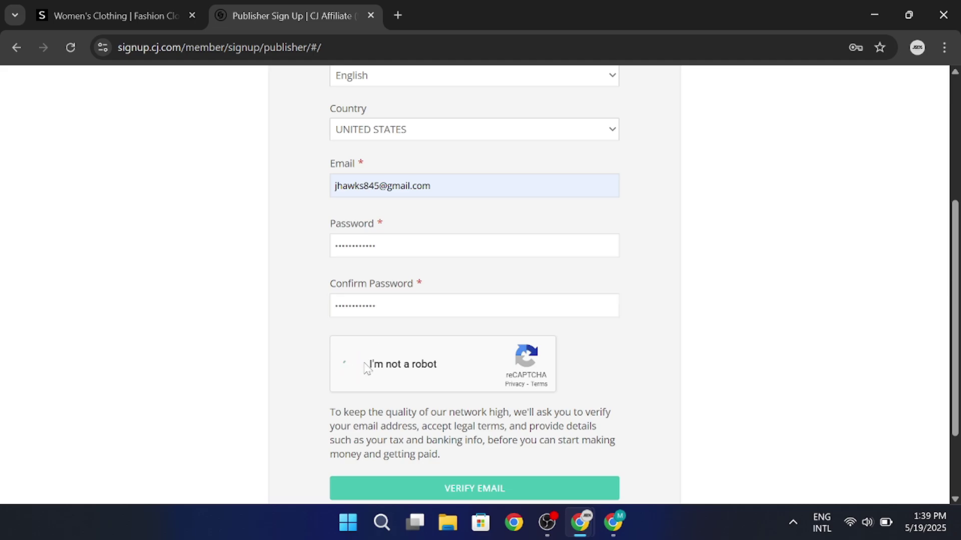
pyautogui.scroll(-2, 380, 401)
pyautogui.click(400, 423)
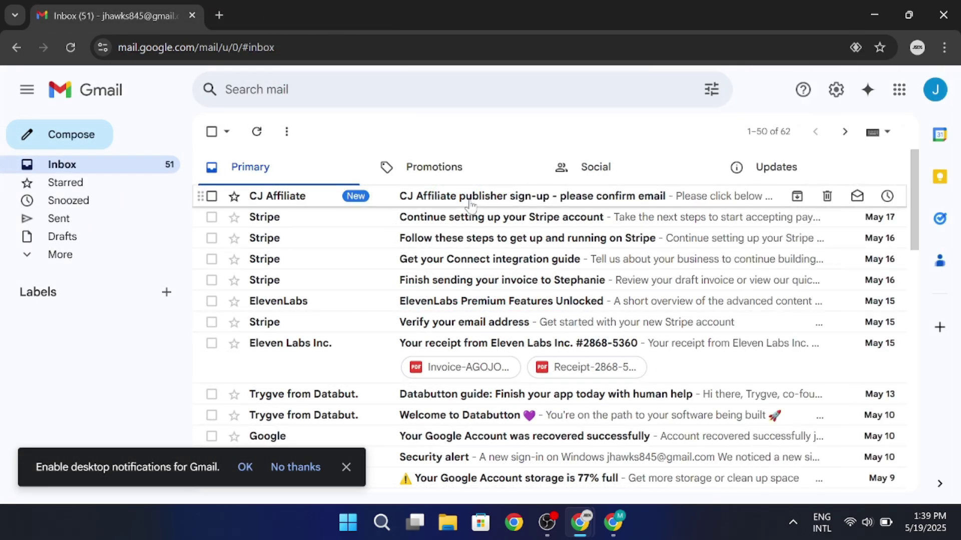
# Open the CJ Affiliate sign-up email and follow Create My CJ Publisher Account.
pyautogui.click(467, 198)
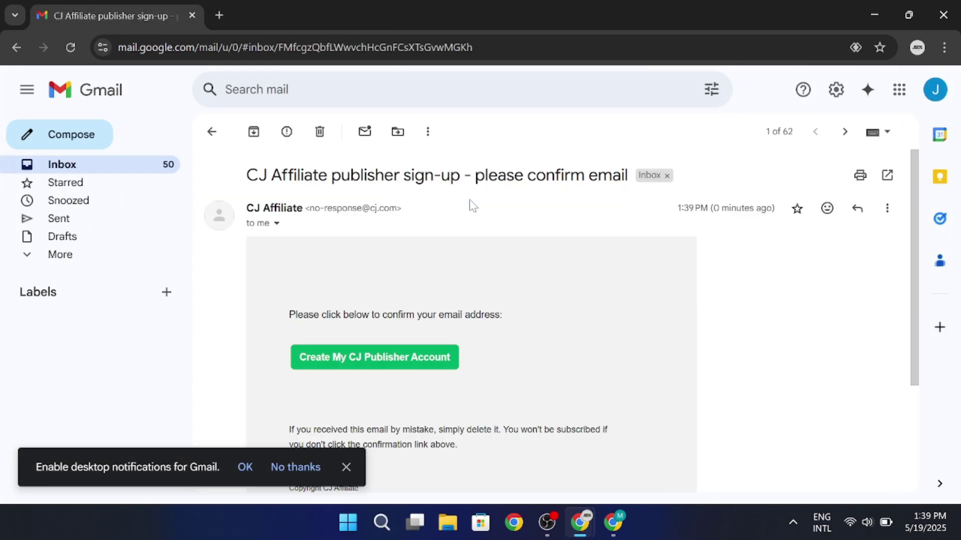
pyautogui.click(413, 363)
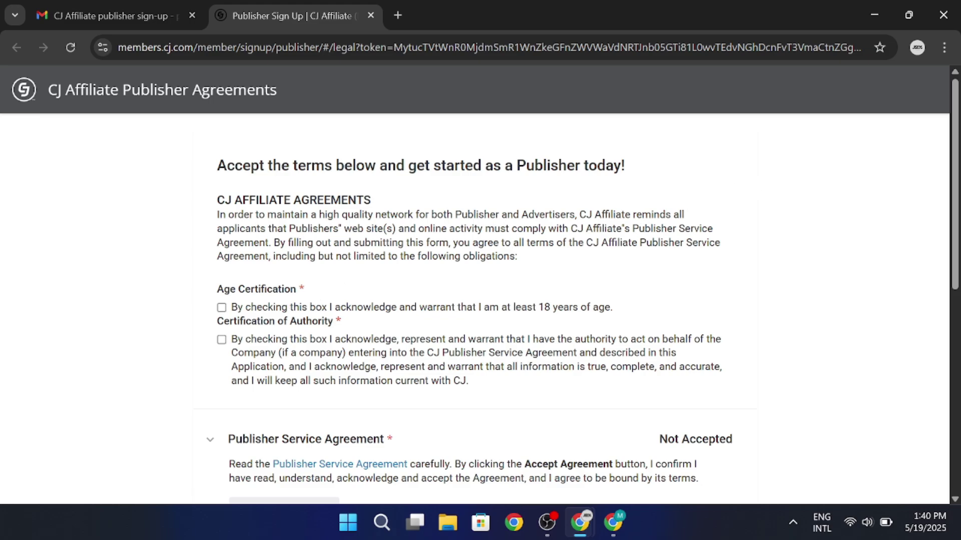
# Certify age 18+ and company authority, then review and accept the Publisher Service Agreement.
pyautogui.click(222, 307)
pyautogui.click(222, 340)
pyautogui.scroll(-3, 306, 350)
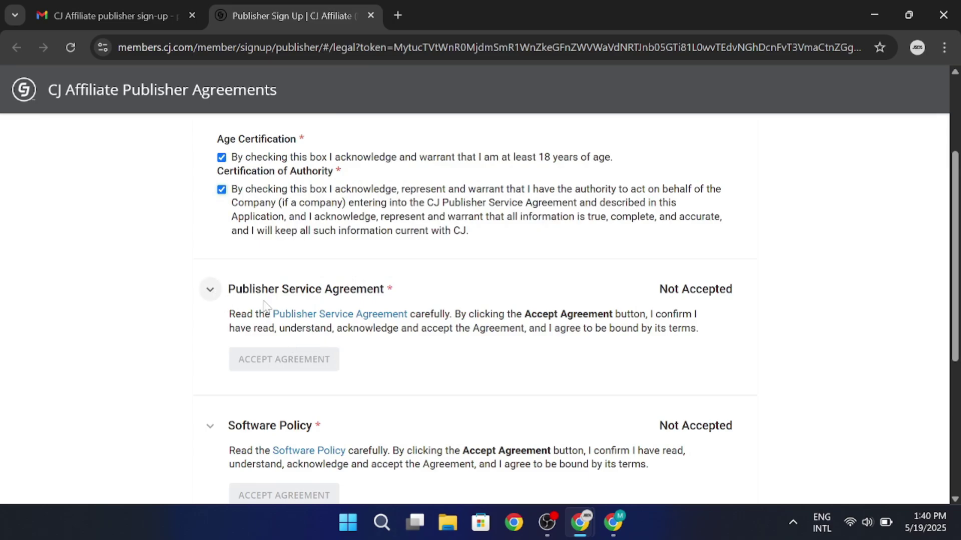
pyautogui.click(306, 315)
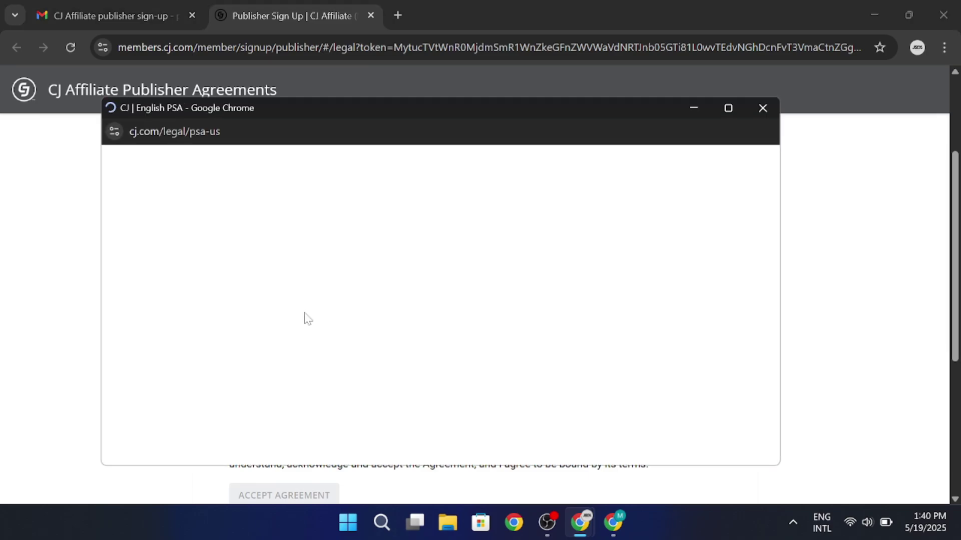
pyautogui.scroll(-15, 355, 309)
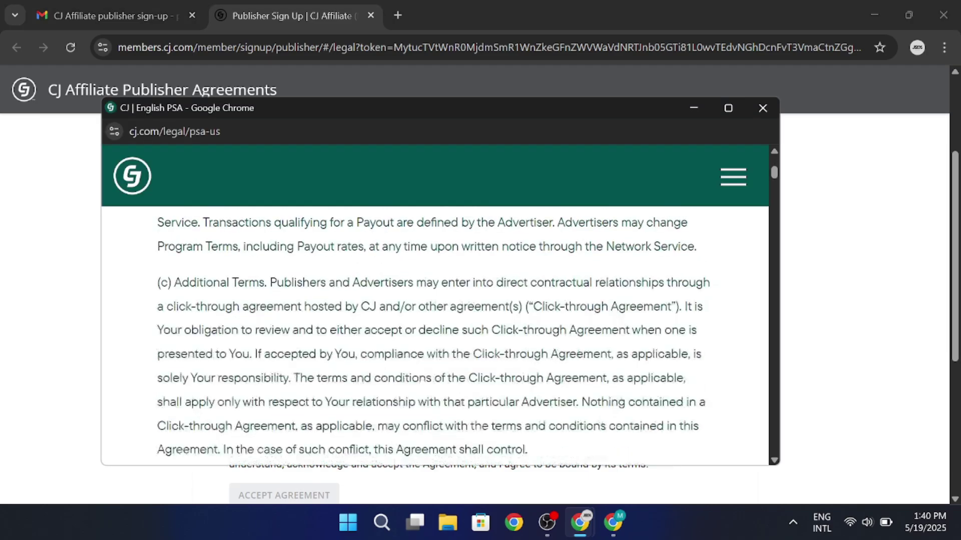
pyautogui.moveTo(775, 183); pyautogui.dragTo(760, 459)
pyautogui.click(761, 108)
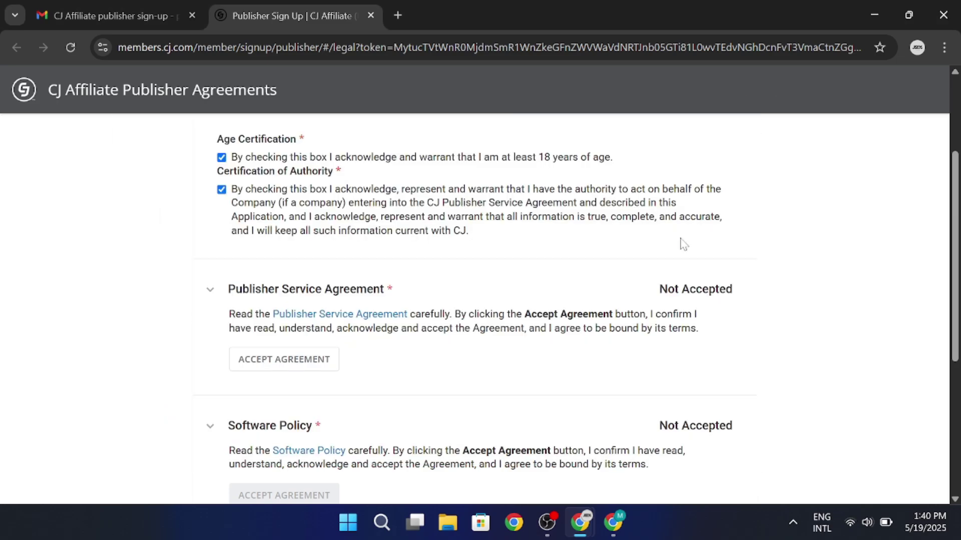
pyautogui.click(300, 369)
# Review and accept the Software Policy and Privacy Policy, then continue to the account.
pyautogui.scroll(-3, 392, 359)
pyautogui.click(315, 280)
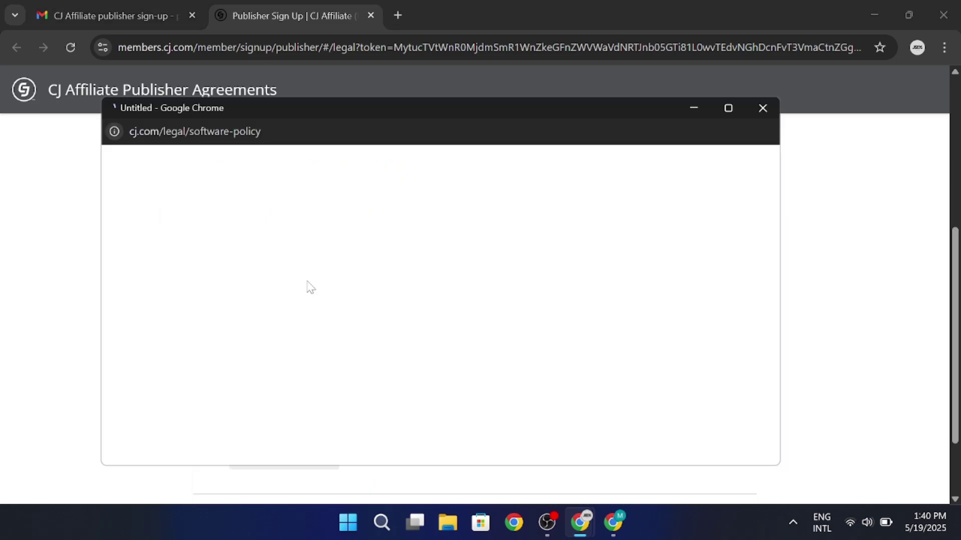
pyautogui.moveTo(774, 204); pyautogui.dragTo(777, 270)
pyautogui.click(763, 108)
pyautogui.click(283, 321)
pyautogui.scroll(-2, 536, 268)
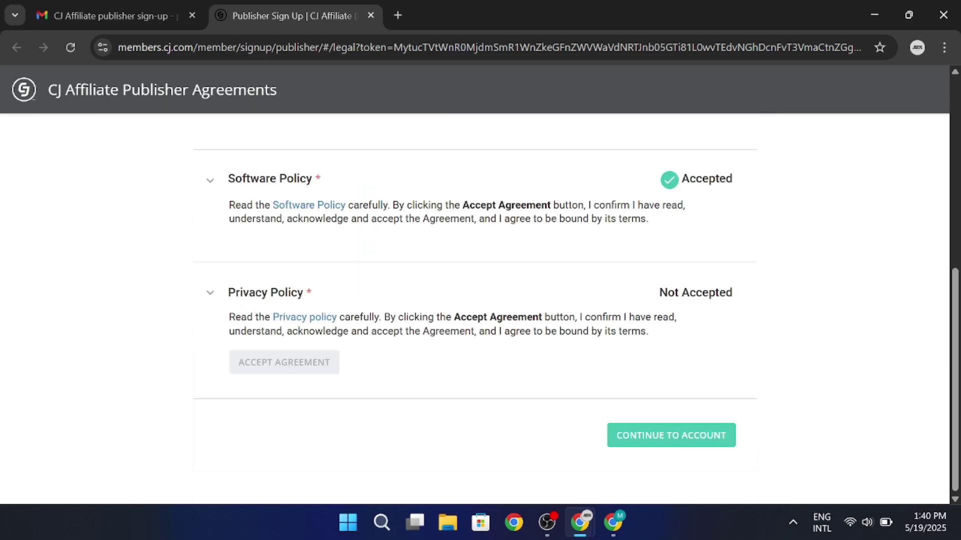
pyautogui.click(305, 313)
pyautogui.moveTo(774, 223); pyautogui.dragTo(781, 407)
pyautogui.click(762, 108)
pyautogui.click(337, 365)
pyautogui.click(642, 439)
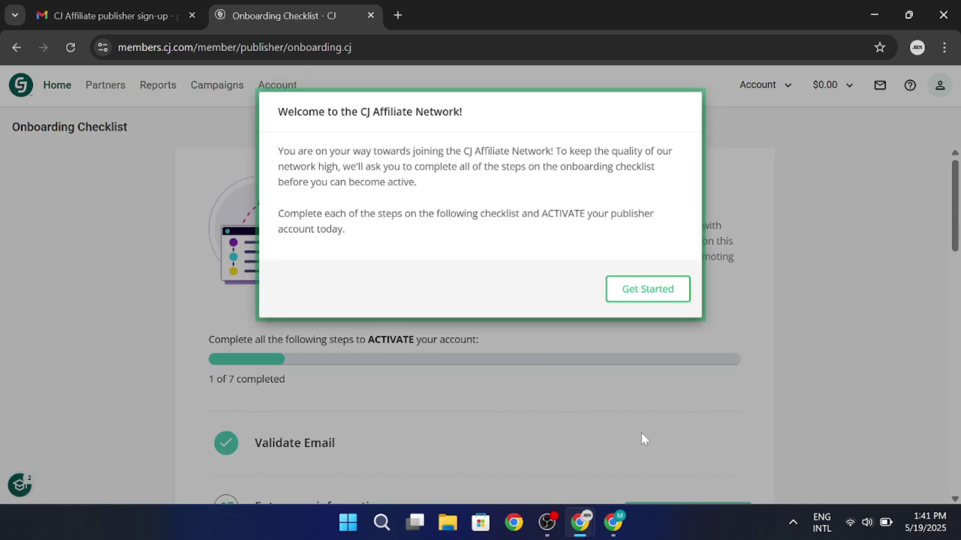
# Close the Welcome to the CJ Affiliate Network dialog with Get Started to view the checklist.
pyautogui.click(626, 301)
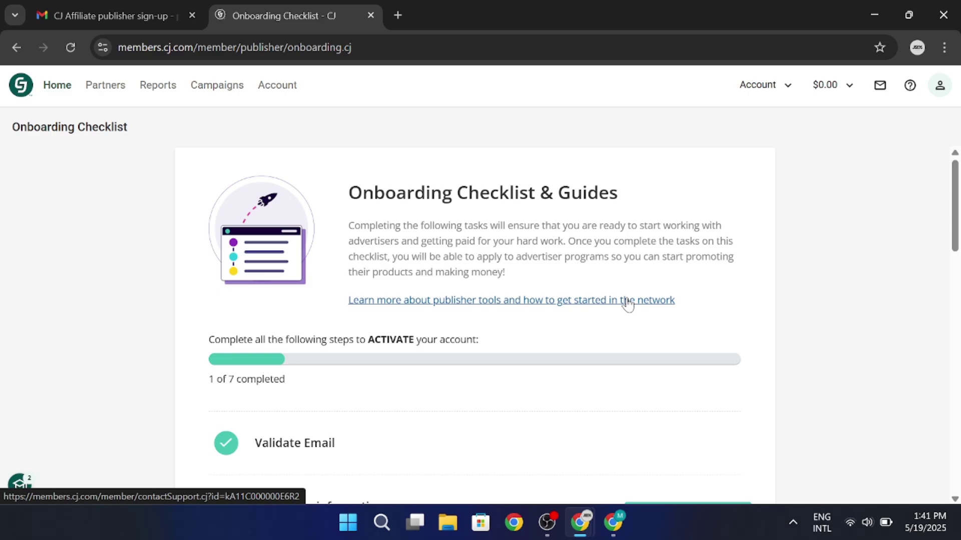
pyautogui.scroll(-4, 628, 303)
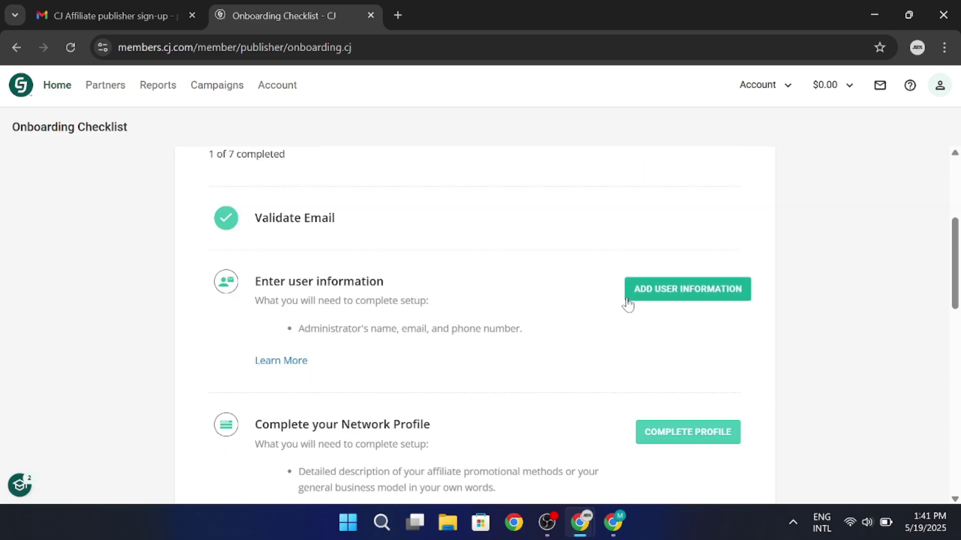
# Paste the 401-character Shein Affiliate Program pitch into the Network Profile description.
pyautogui.scroll(-1, 641, 331)
pyautogui.click(657, 356)
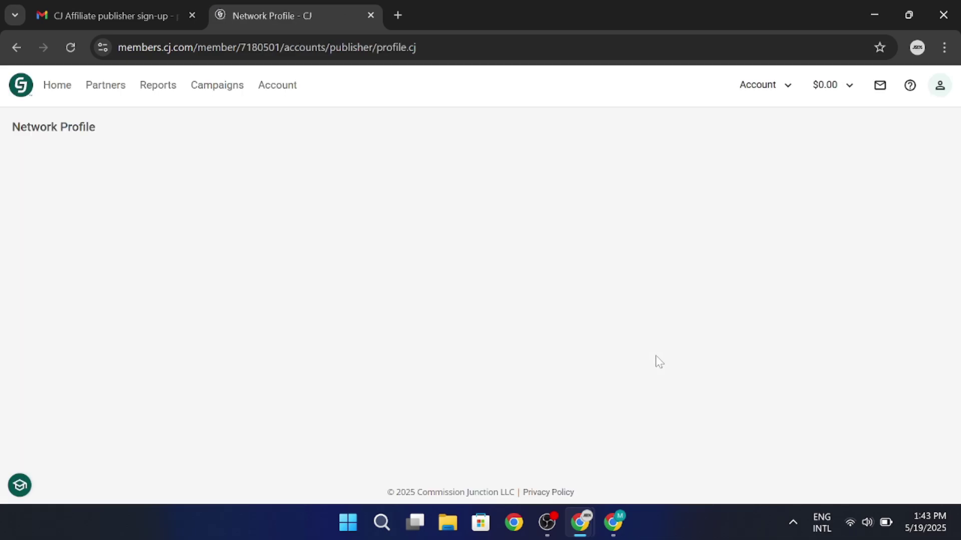
pyautogui.click(743, 211)
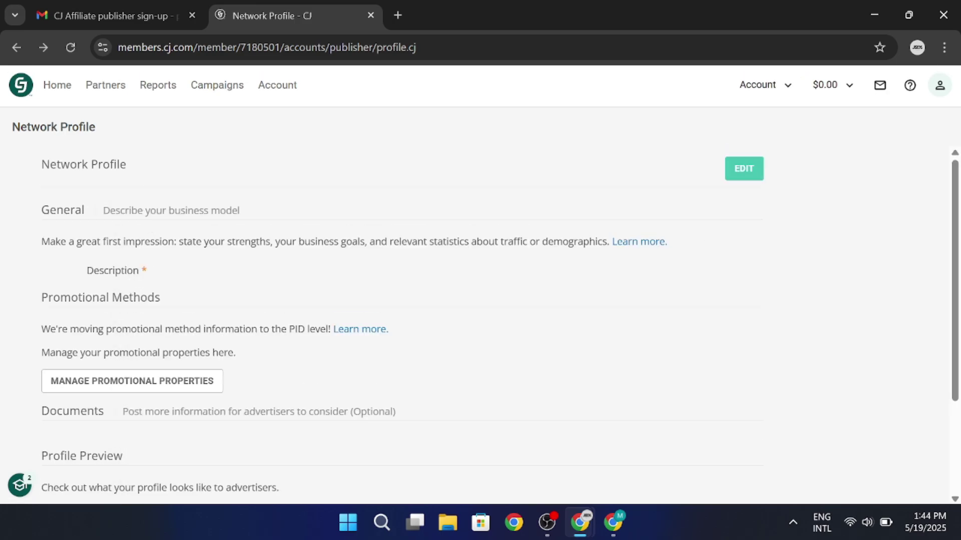
pyautogui.click(716, 170)
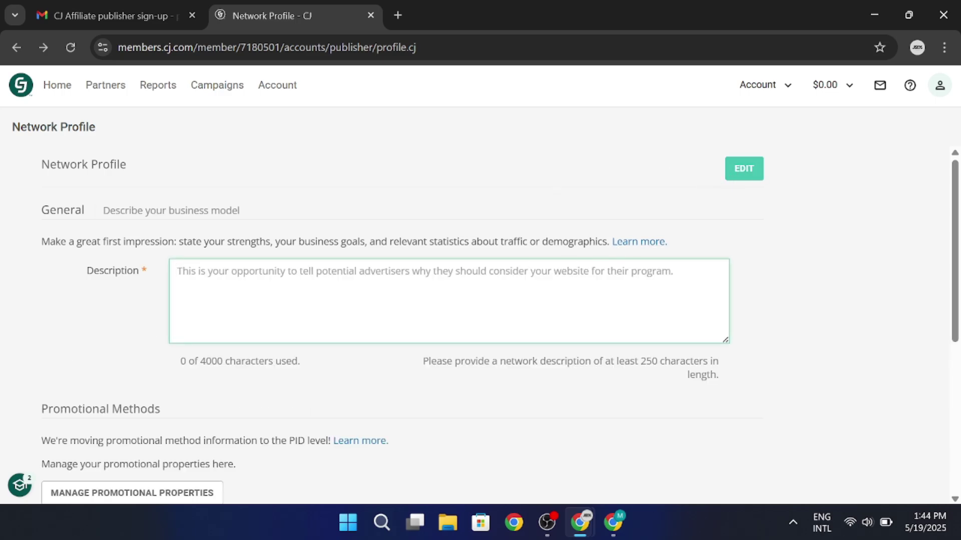
pyautogui.write('Joining the Shein Affiliate Program would allow me to promote styles I genuinely enjoy while earning through recommendations I already love to make. I’m confident I can drive engagement and conversions by integrating Shein’s wide variety of products into my content in a natural and creative way.  Looking forward to the opportunity to work with a brand that aligns so well with my style and audience!')
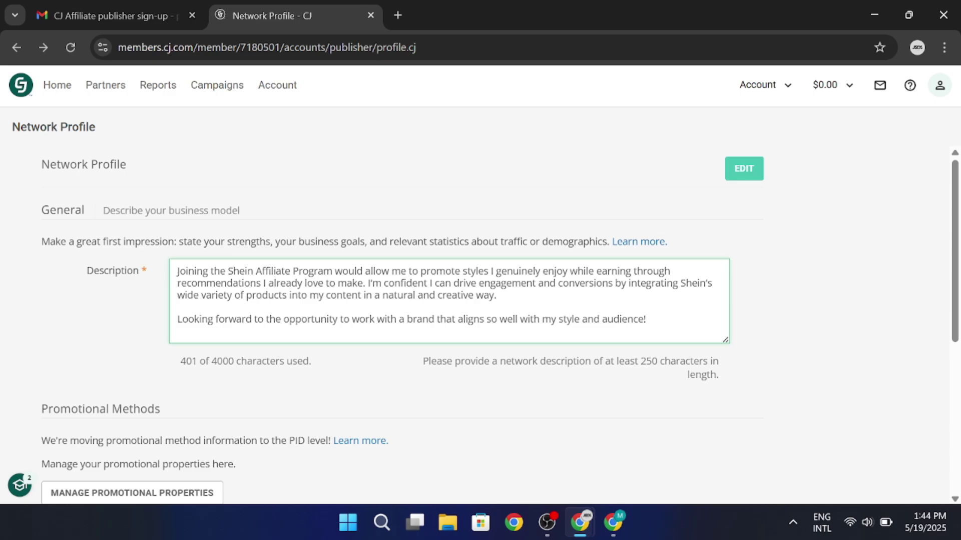
pyautogui.scroll(-2, 415, 283)
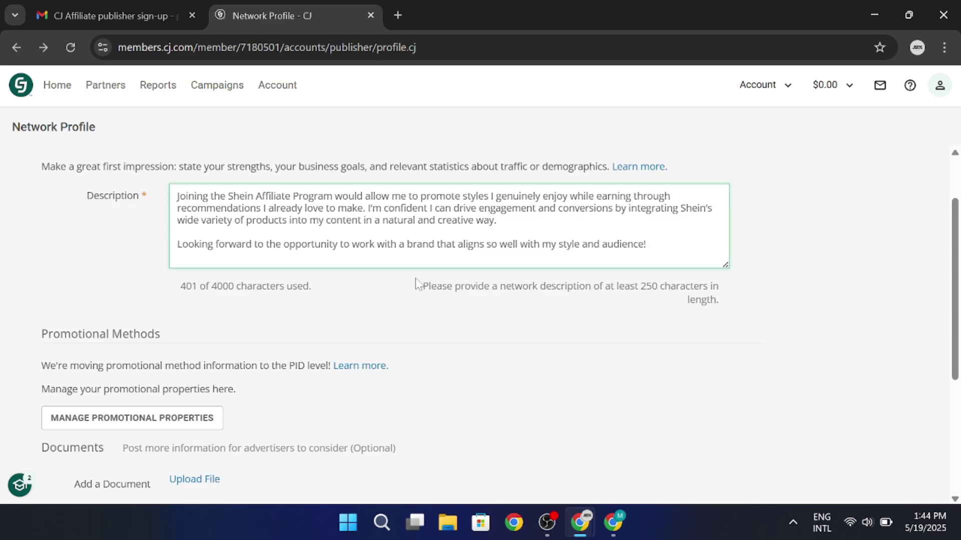
pyautogui.scroll(-2, 416, 283)
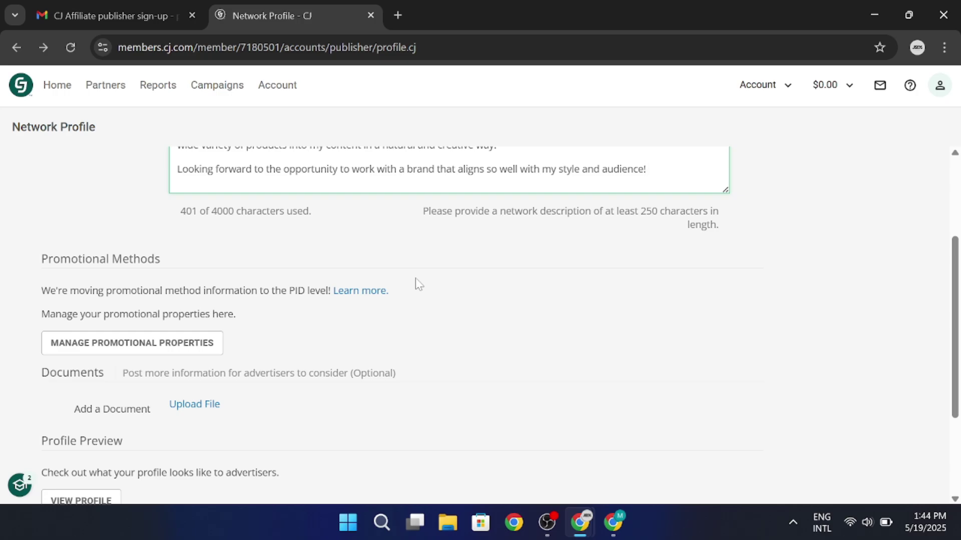
# Leave the profile page and start a new promotional property of type Email.
pyautogui.click(174, 352)
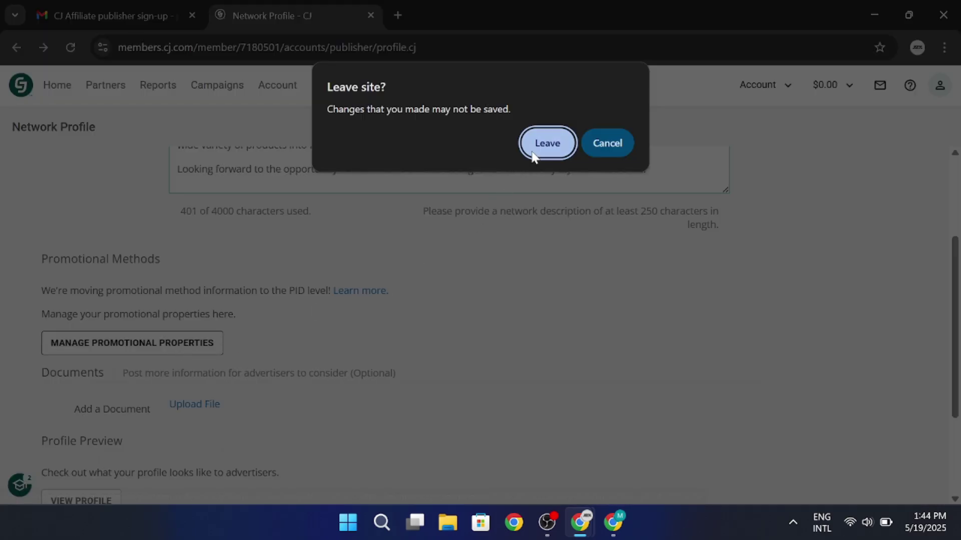
pyautogui.click(547, 143)
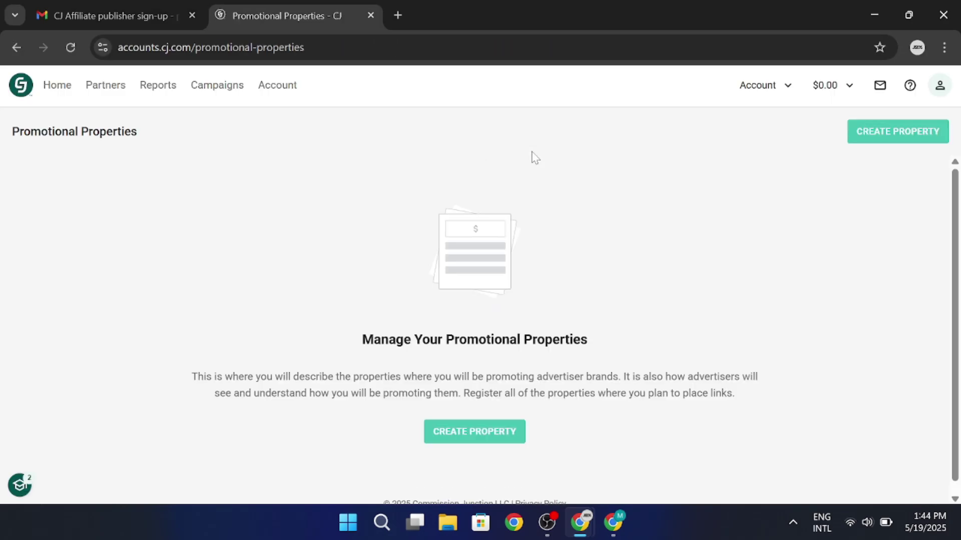
pyautogui.click(502, 429)
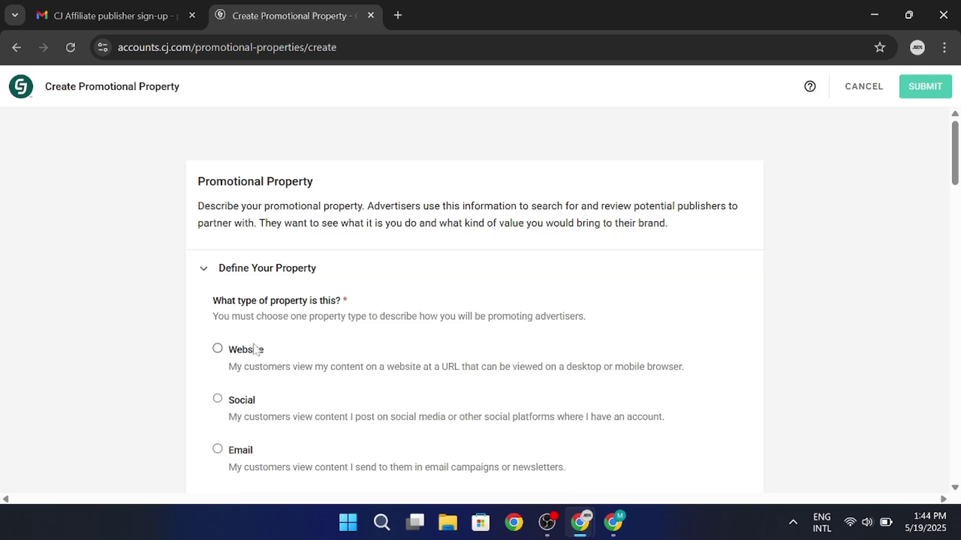
pyautogui.click(231, 348)
pyautogui.scroll(-3, 221, 374)
pyautogui.click(221, 370)
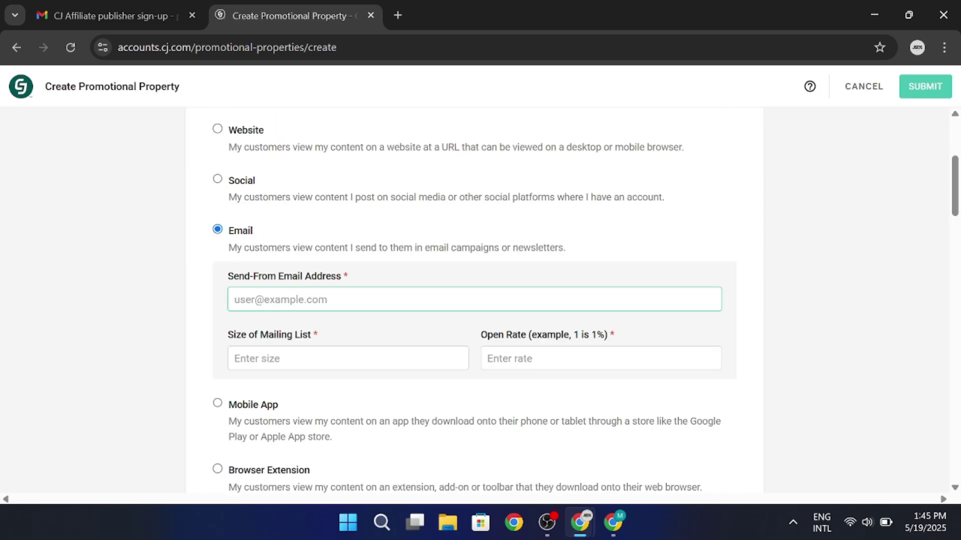
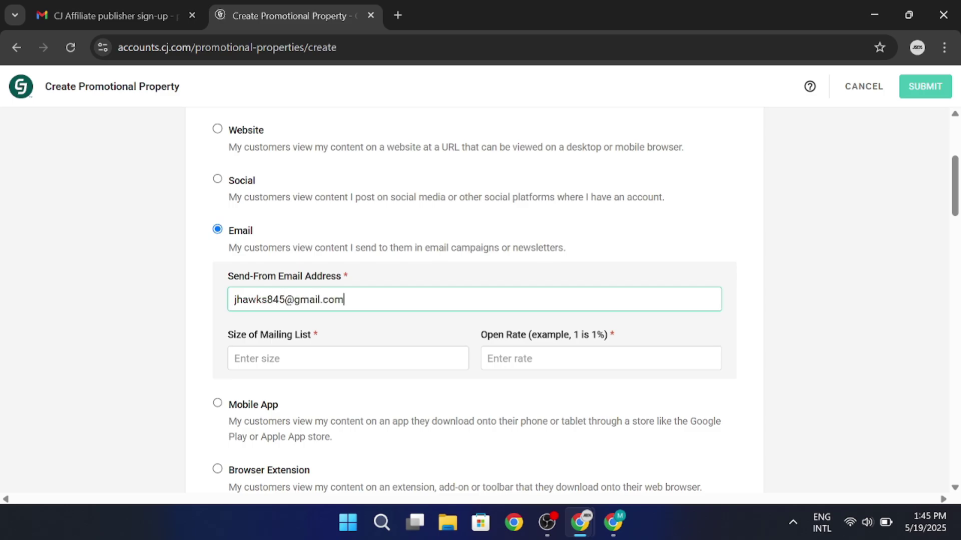
# Enter the sender e-mail address, mailing list size 20 and open rate 12%.
pyautogui.press('Tab')
pyautogui.write('20')
pyautogui.press('Tab')
pyautogui.write('12')
pyautogui.scroll(-3, 510, 369)
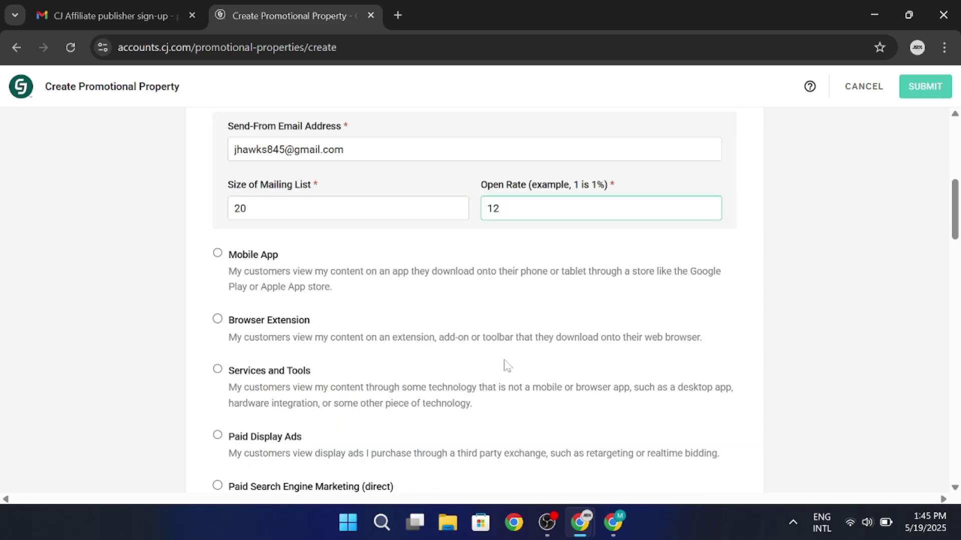
pyautogui.scroll(-5, 503, 364)
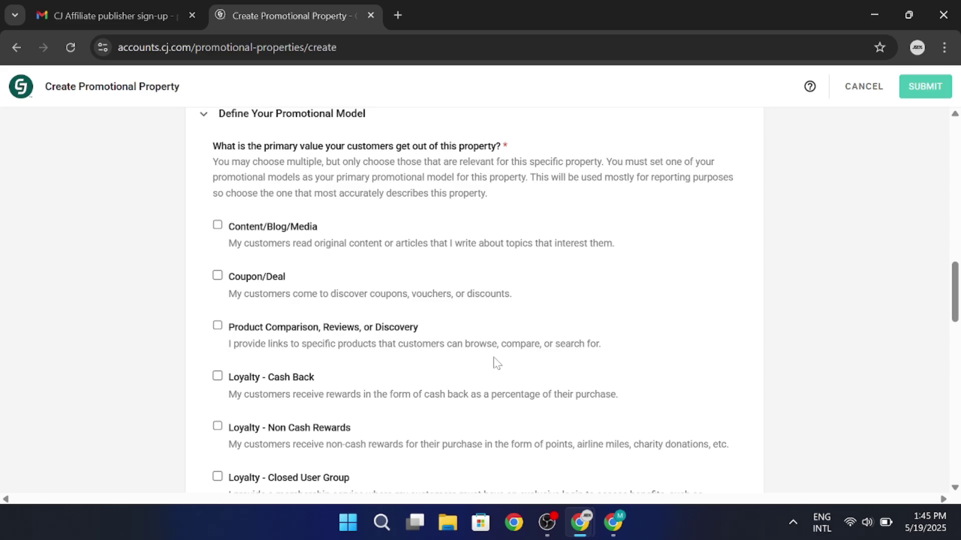
# Choose Content/Blog/Media, enter the book-store property name and paste the description.
pyautogui.click(257, 237)
pyautogui.scroll(-10, 298, 289)
pyautogui.click(303, 212)
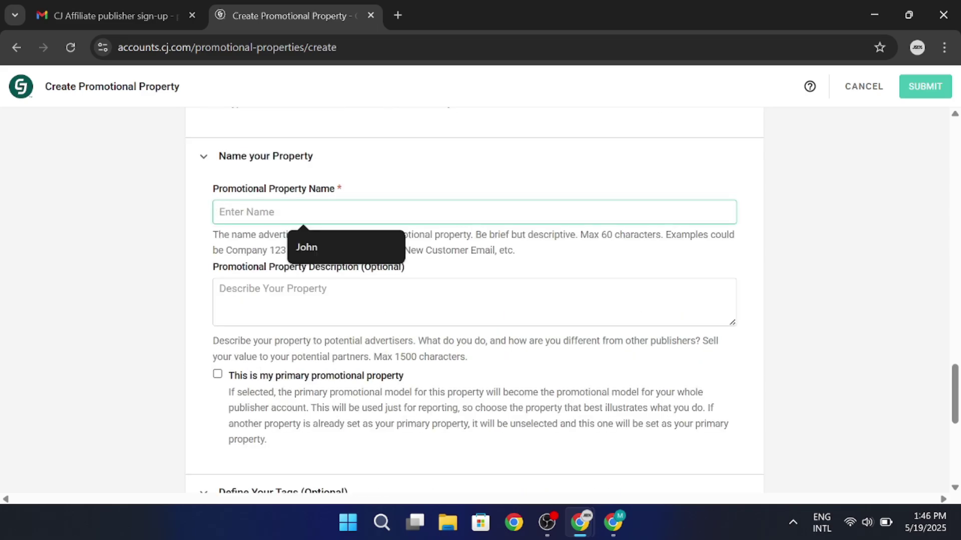
pyautogui.write("John's Book Store")
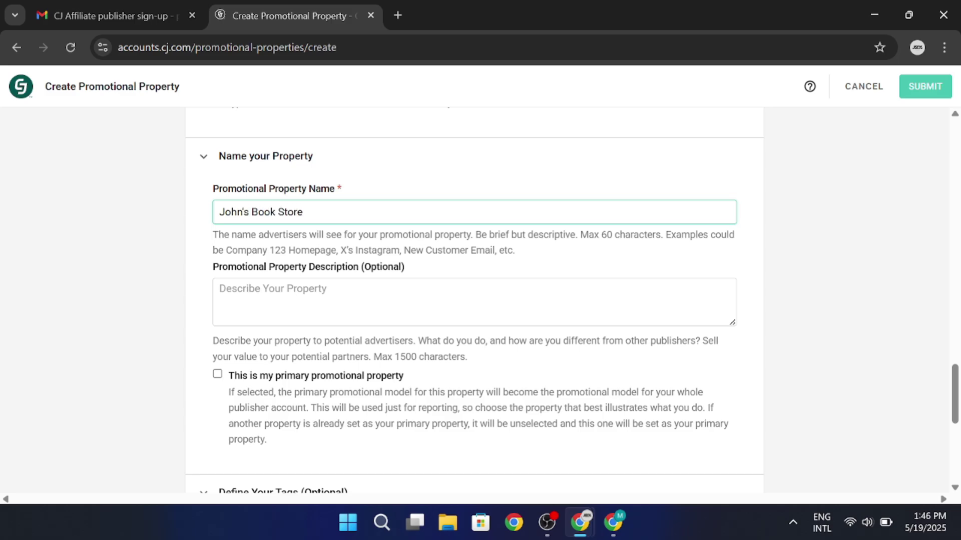
pyautogui.press('Tab')
pyautogui.hotkey('ctrl', 'v')
pyautogui.scroll(-3, 292, 345)
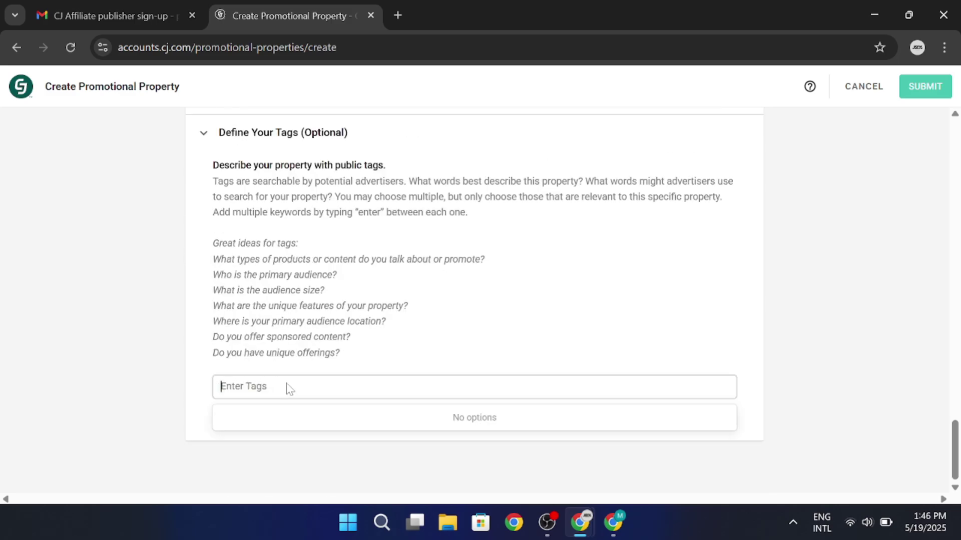
# Tag the property 'books' and submit it.
pyautogui.write('stationary')
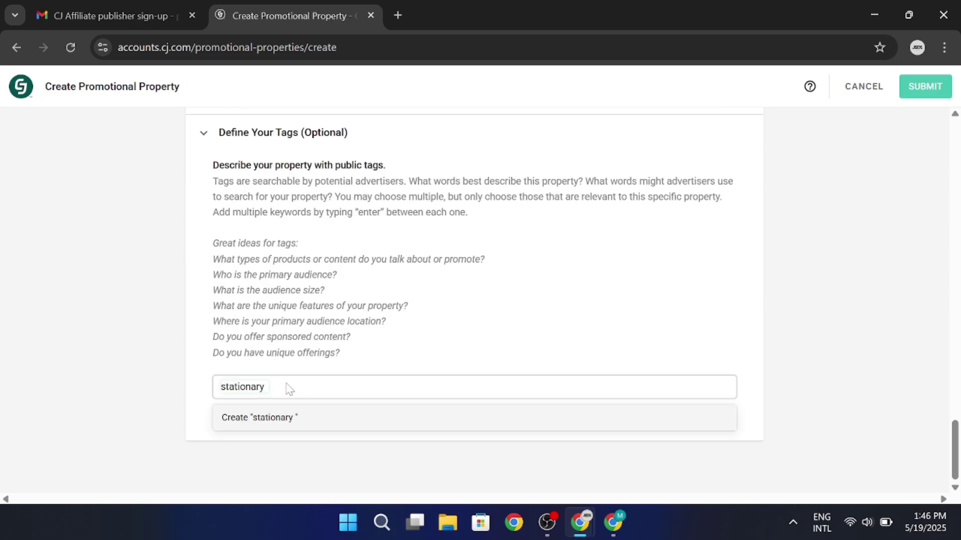
pyautogui.hotkey('ctrl', 'BackSpace')
pyautogui.write('books')
pyautogui.press('Return')
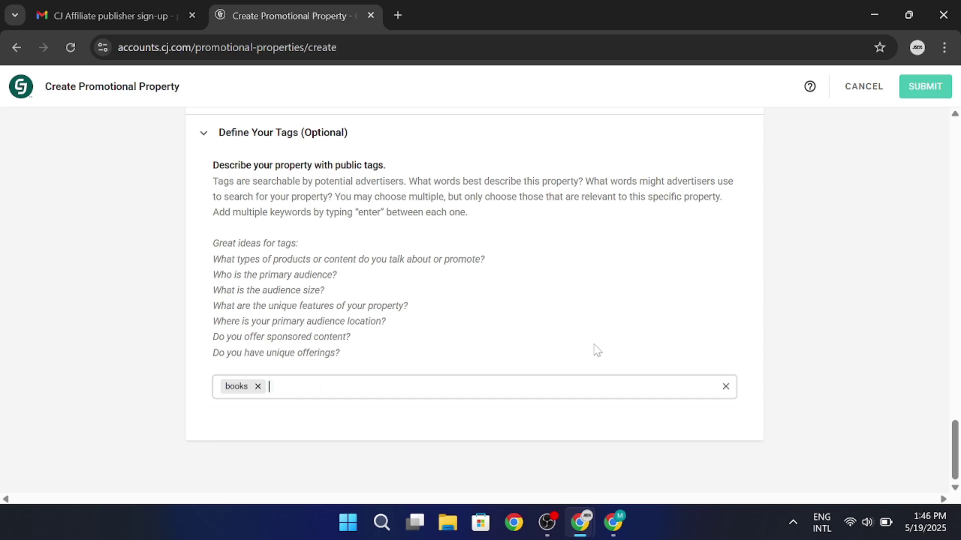
pyautogui.click(926, 88)
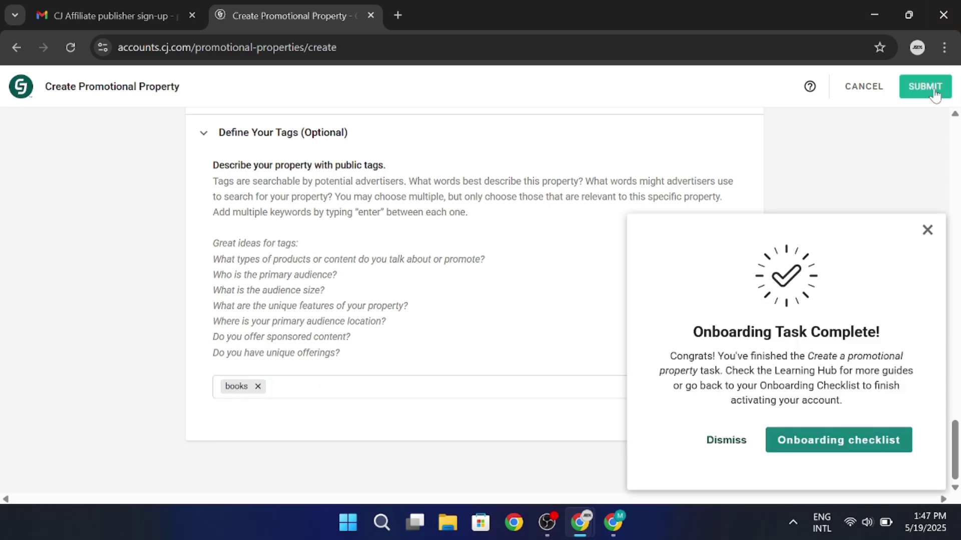
# Dismiss the task-complete message and scroll through the two book-store email properties.
pyautogui.click(297, 242)
pyautogui.scroll(-5, 734, 230)
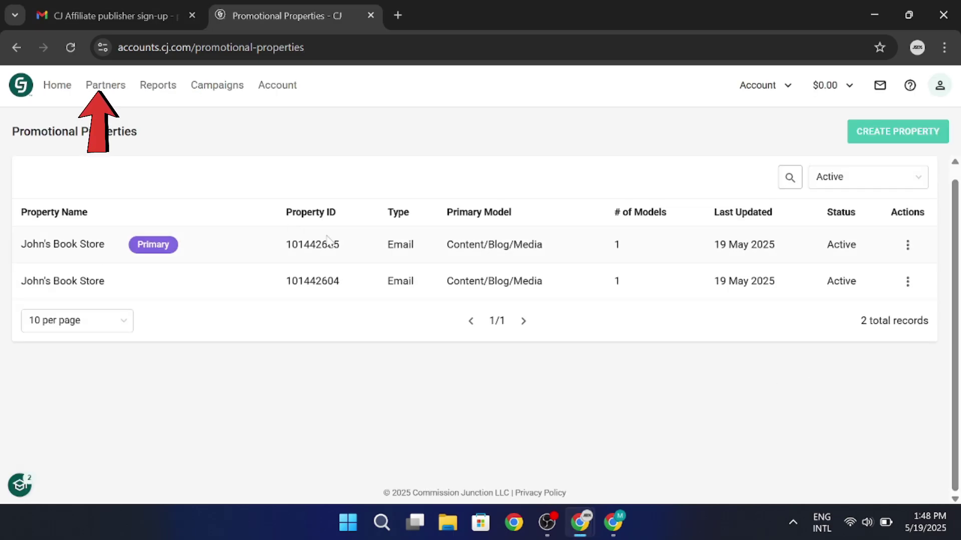
# Search Find Advertisers for 'shein' to get the single SHEIN (3773223) result.
pyautogui.click(107, 85)
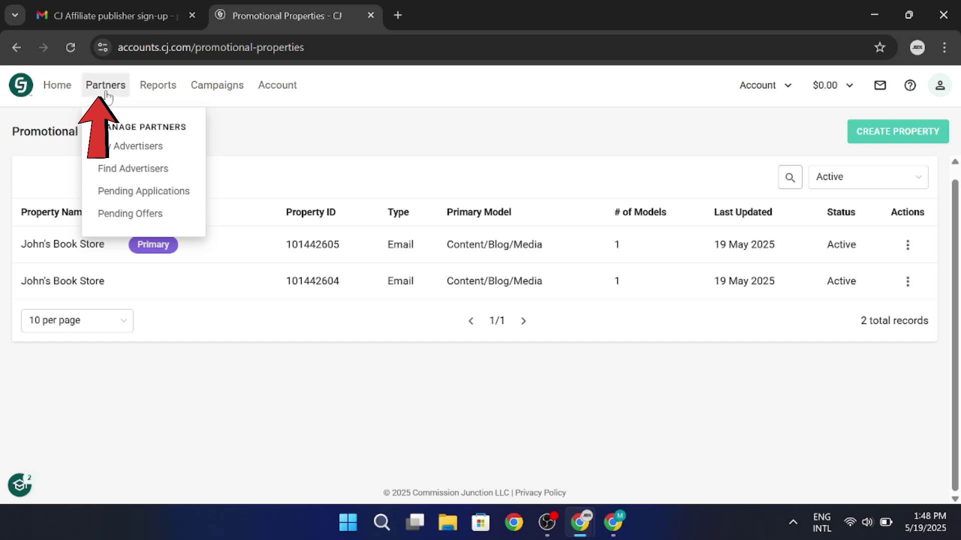
pyautogui.click(133, 171)
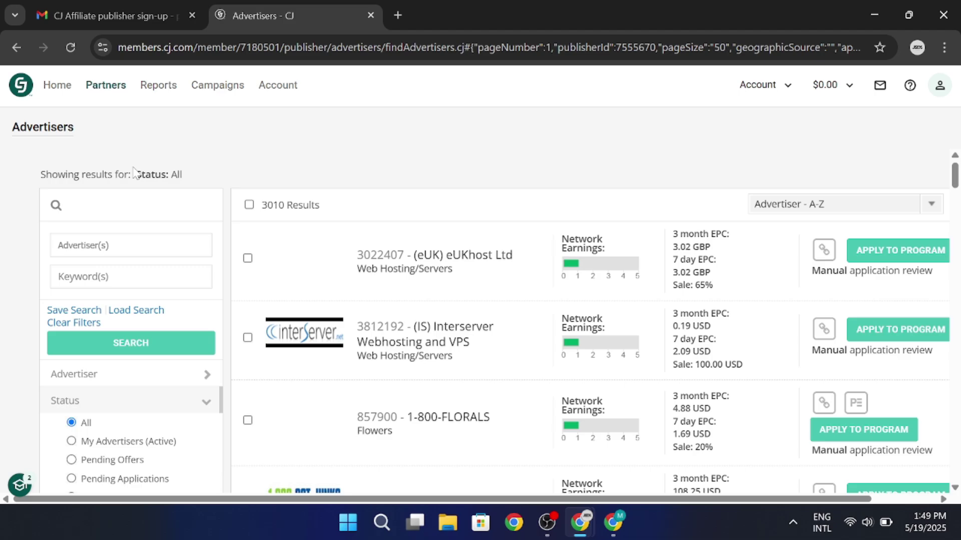
pyautogui.click(145, 245)
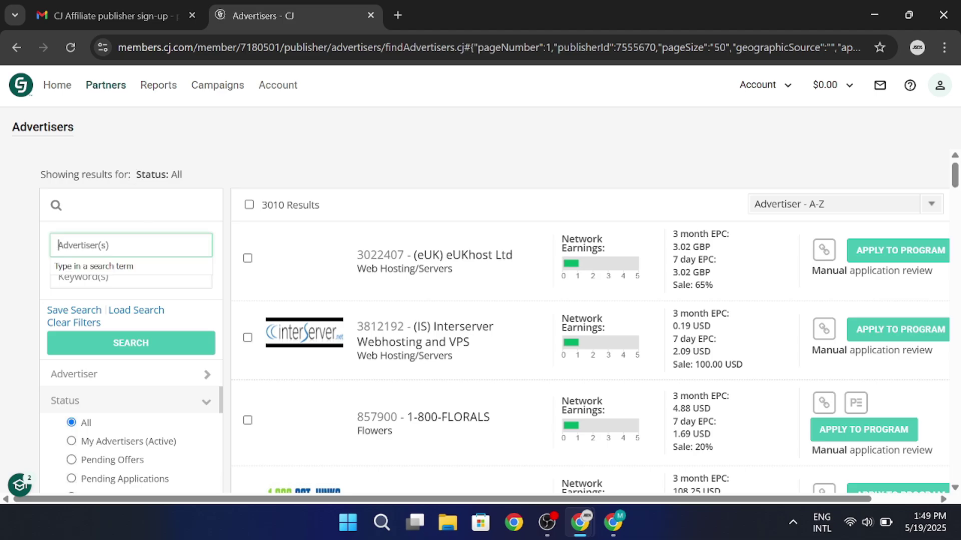
pyautogui.write('shein')
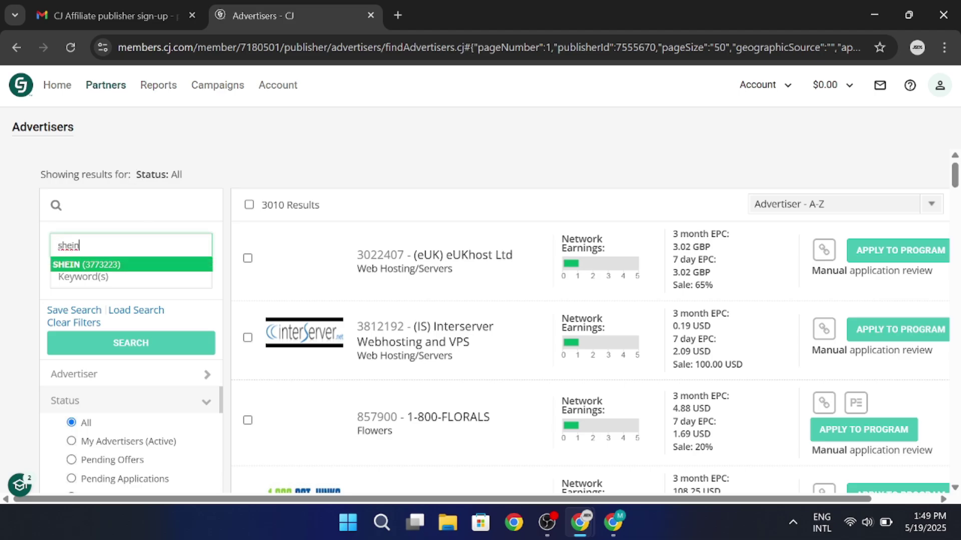
pyautogui.press('Return')
pyautogui.click(155, 365)
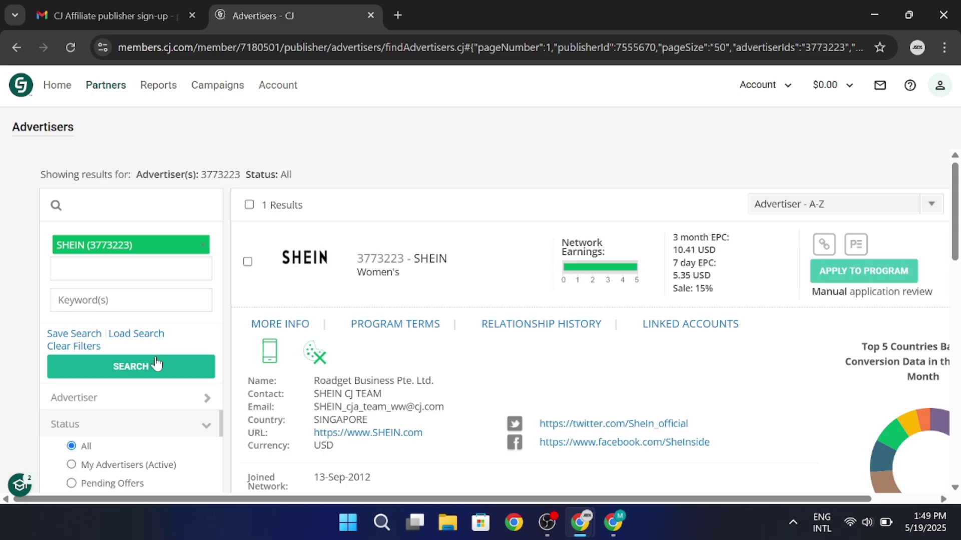
# Review SHEIN's program details, rerun the search, then minimize the advertiser search window.
pyautogui.scroll(-3, 155, 364)
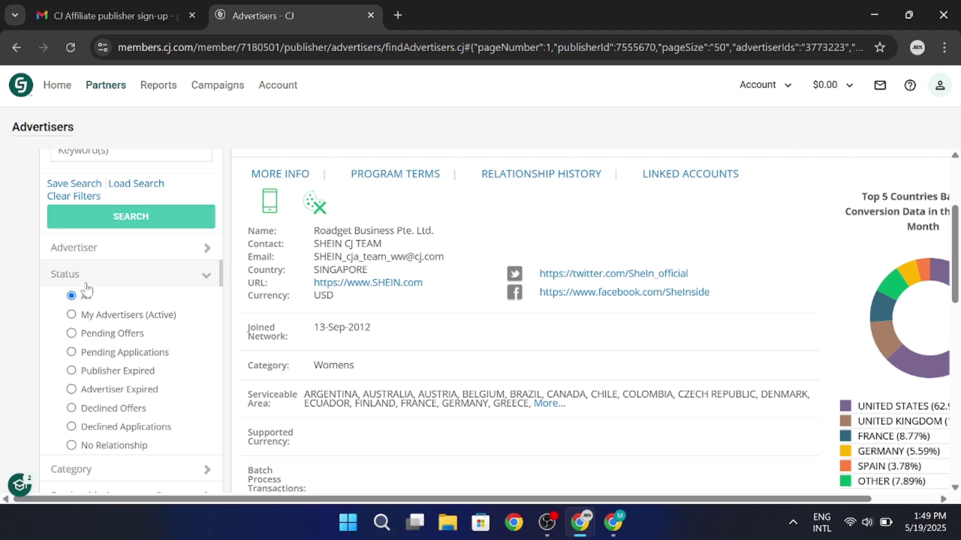
pyautogui.click(121, 220)
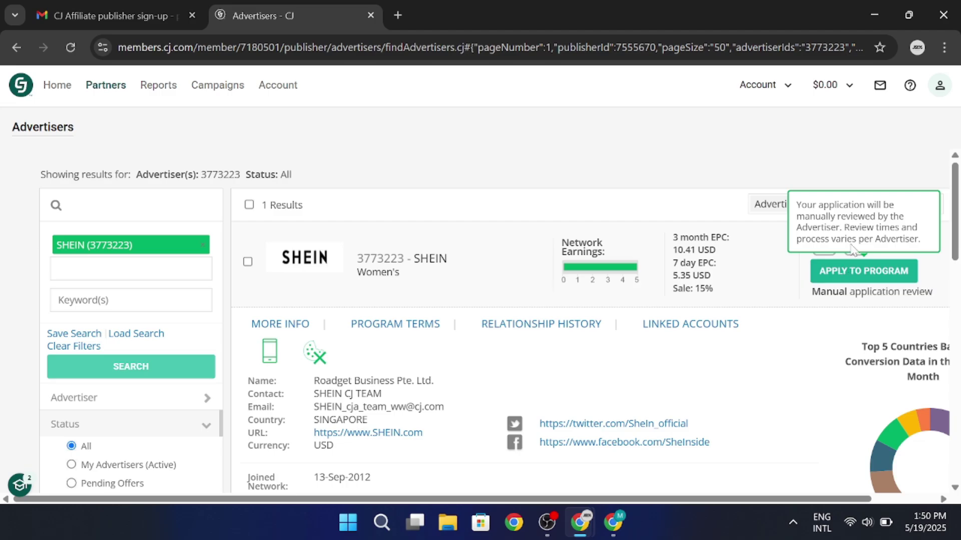
pyautogui.click(878, 11)
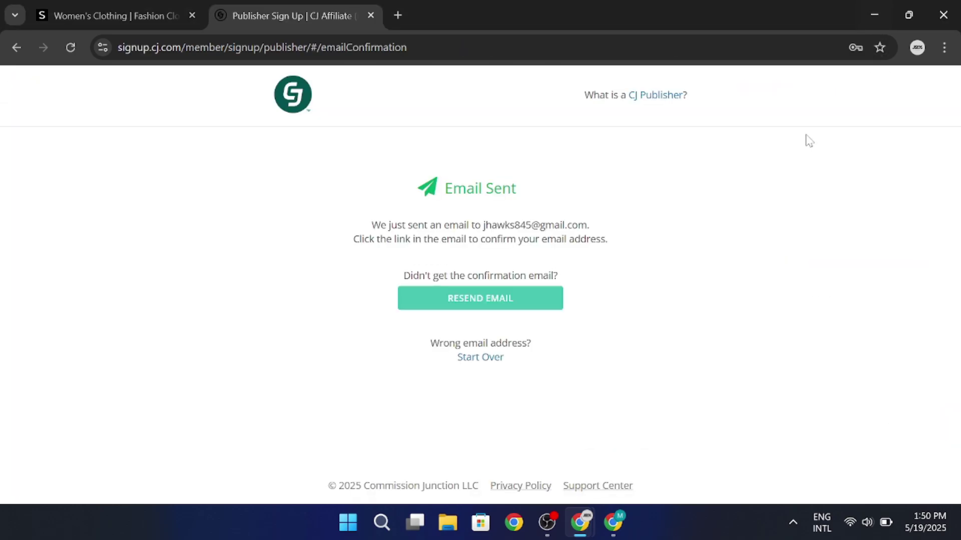
# Minimize the Email Sent confirmation browser window.
pyautogui.click(878, 22)
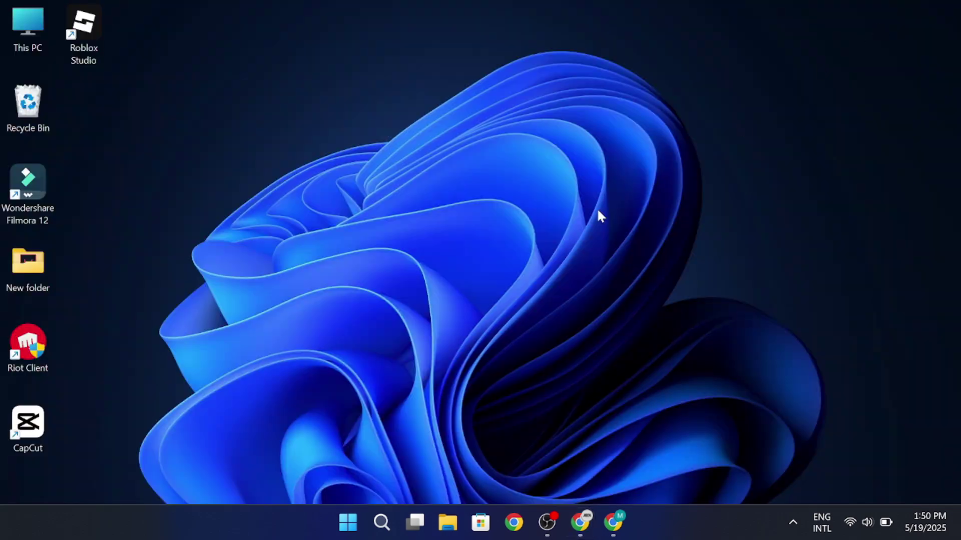